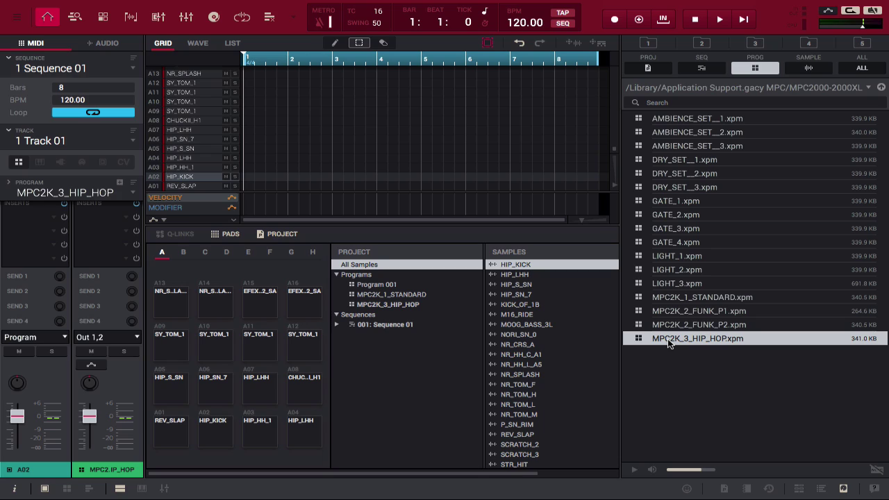
- Compare the samples belonging to the MPC2K_1_STANDARD and MPC2K_3_HIP_HOP programs, checking which program the track uses
click(410, 308)
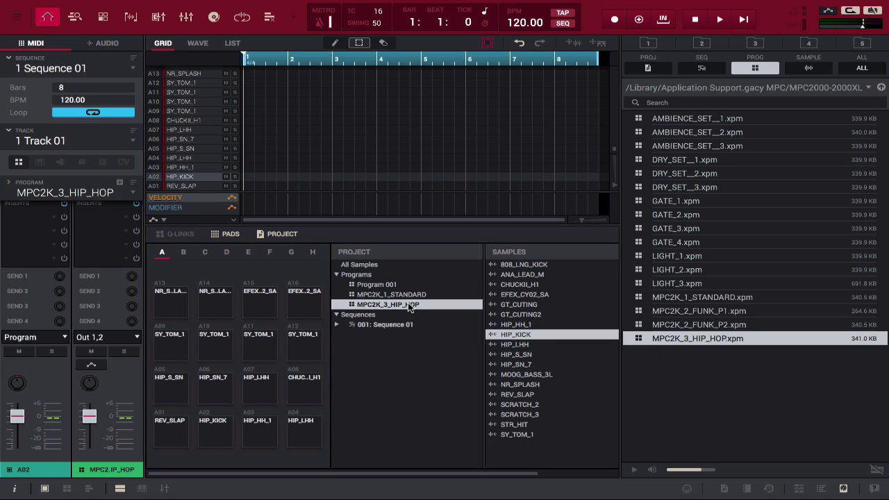
click(410, 295)
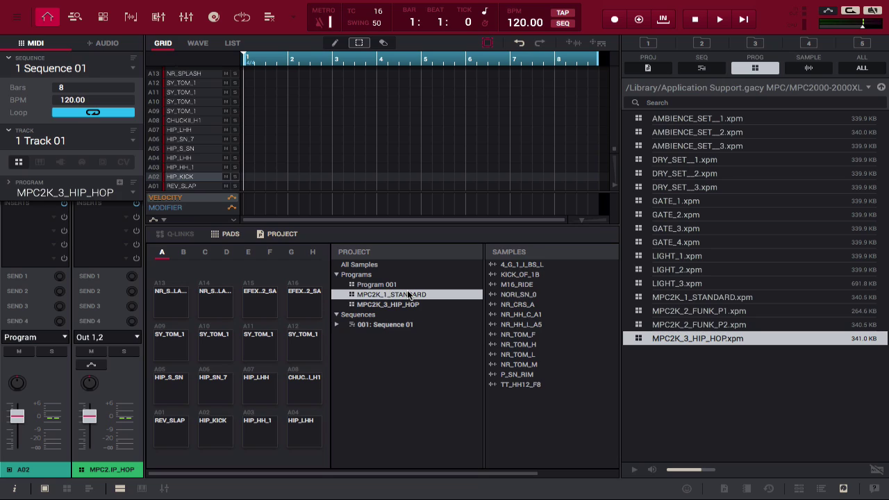
click(409, 307)
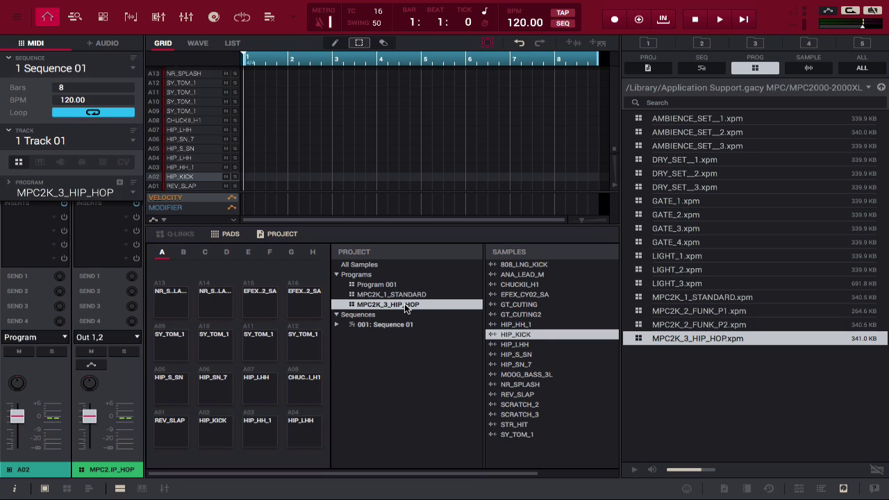
double_click(70, 193)
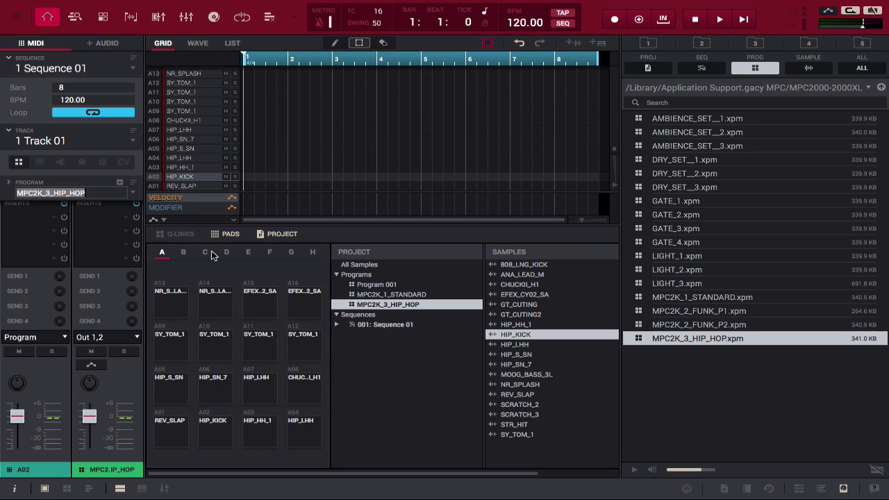
click(204, 281)
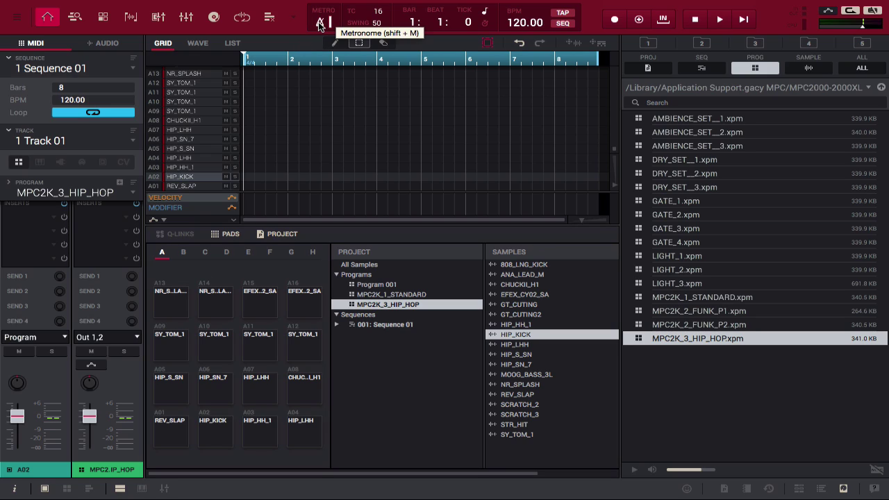
- Enable the metronome, set the sequence tempo to 125 BPM, and play the sequence to check the click
key(space)
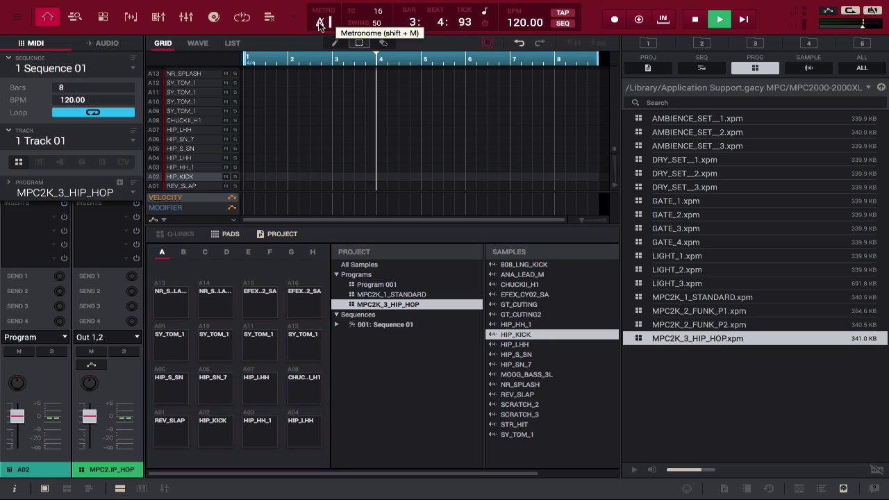
key(space)
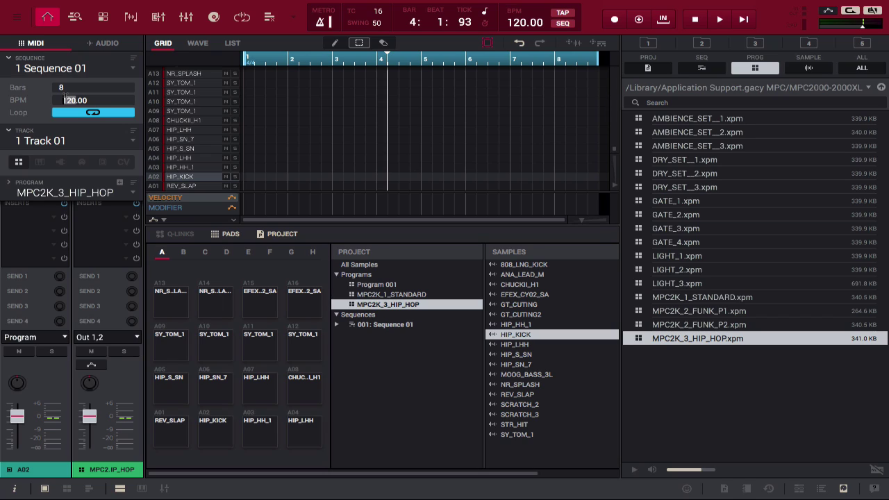
text(125)
key(Return)
key(space)
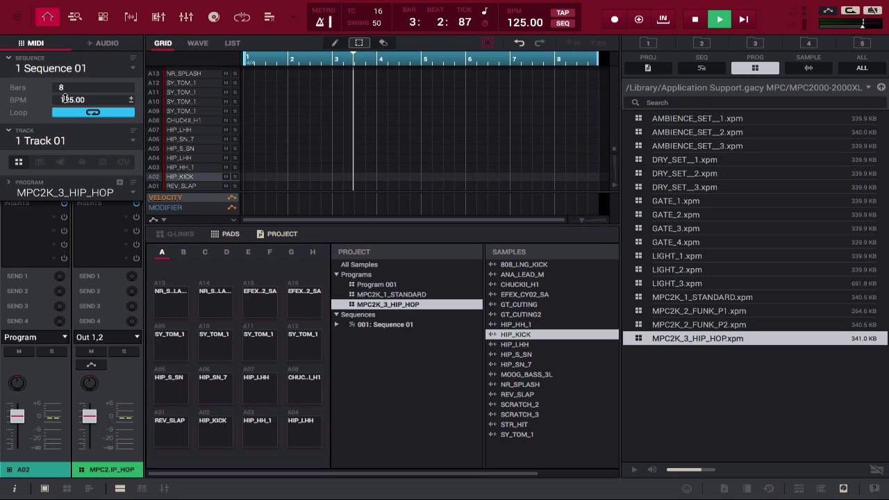
key(space)
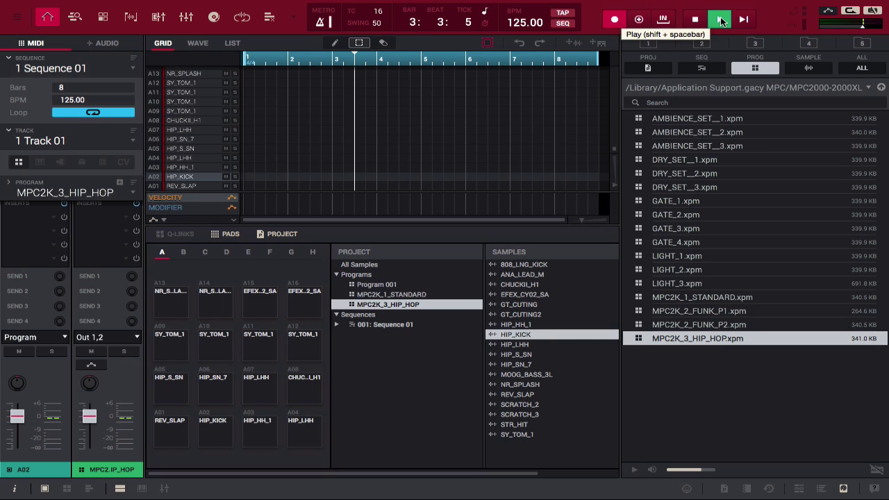
- Record a kick pattern with HIP_KICK on pad A02 across all eight bars of Track 01
click(721, 21)
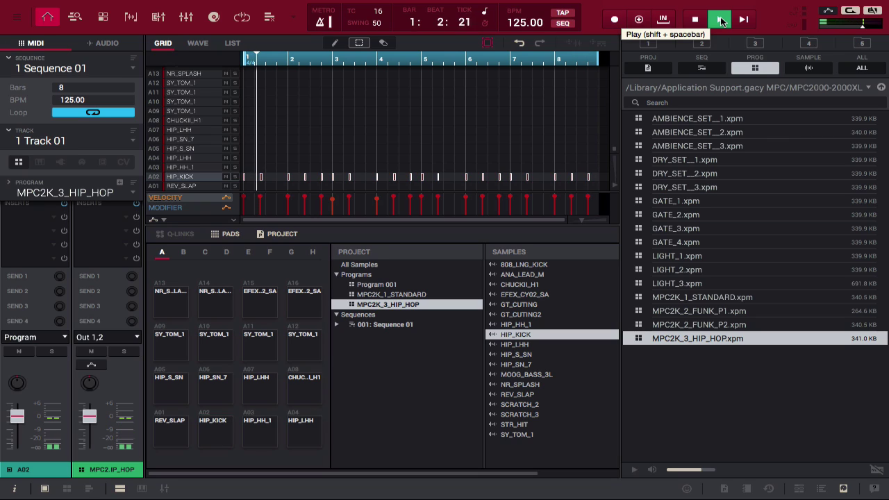
click(721, 21)
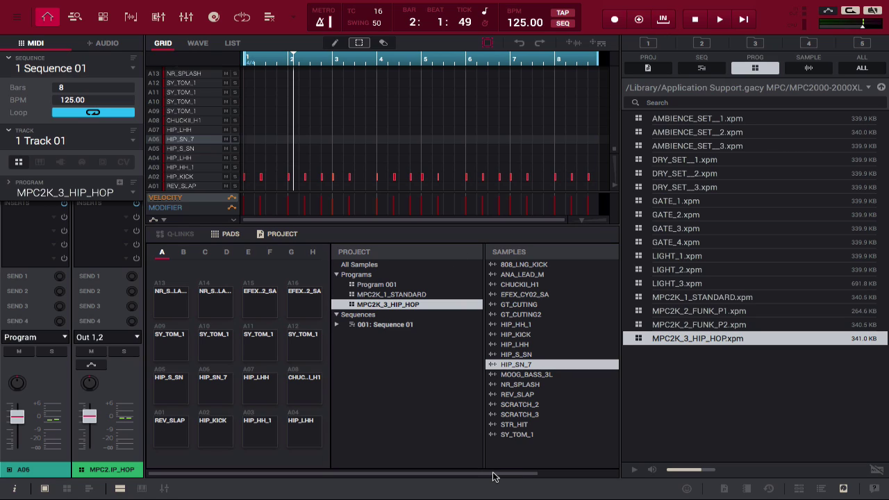
- Overdub a HIP_SN_7 snare hit on beat 3 of each of the eight bars, starting from the beginning
key(Home)
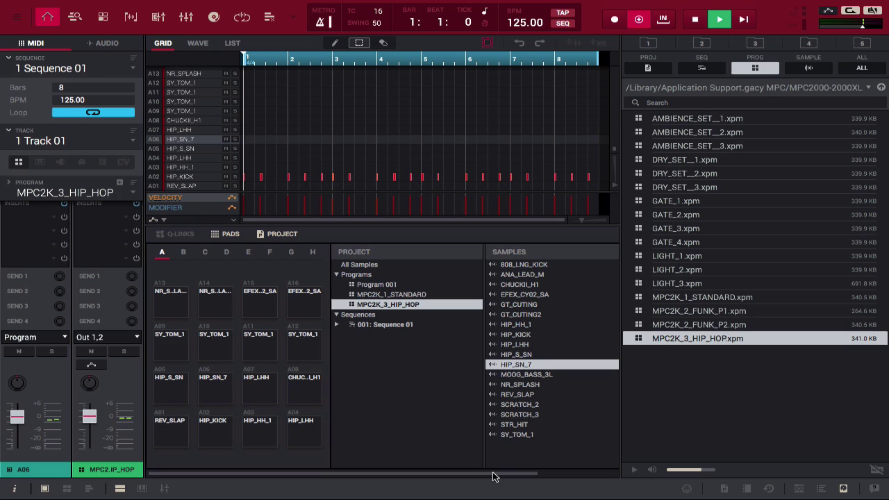
key(space)
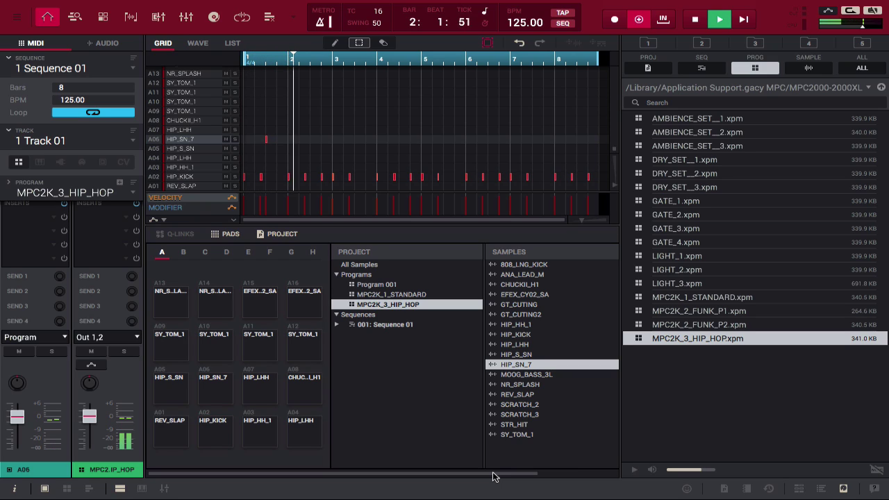
key(s)
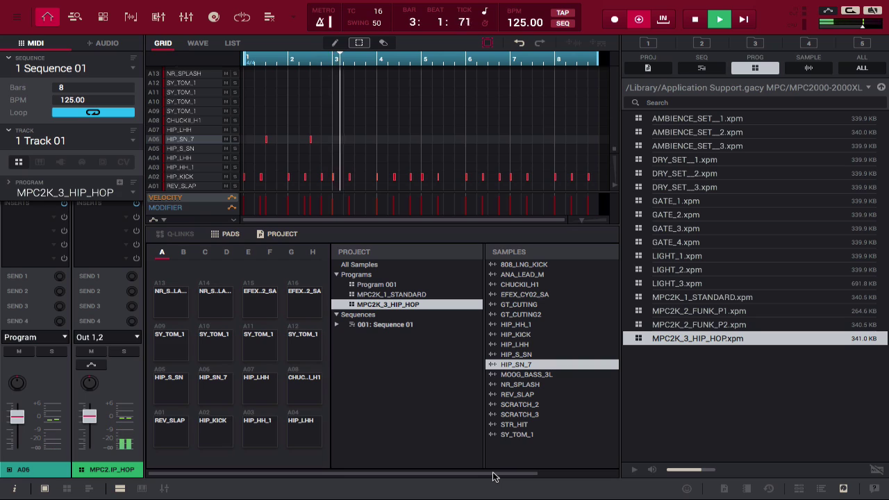
key(s)
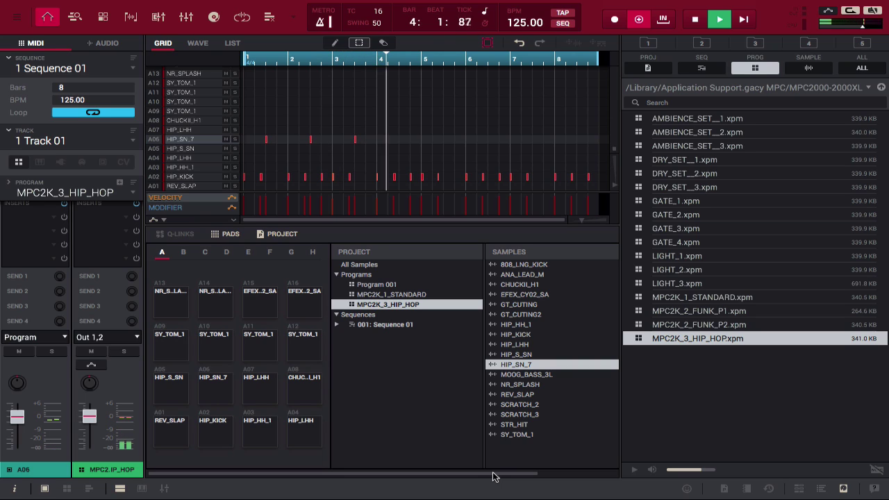
key(s)
key(s)
key(s)
key(s)
key(s)
key(o)
key(space)
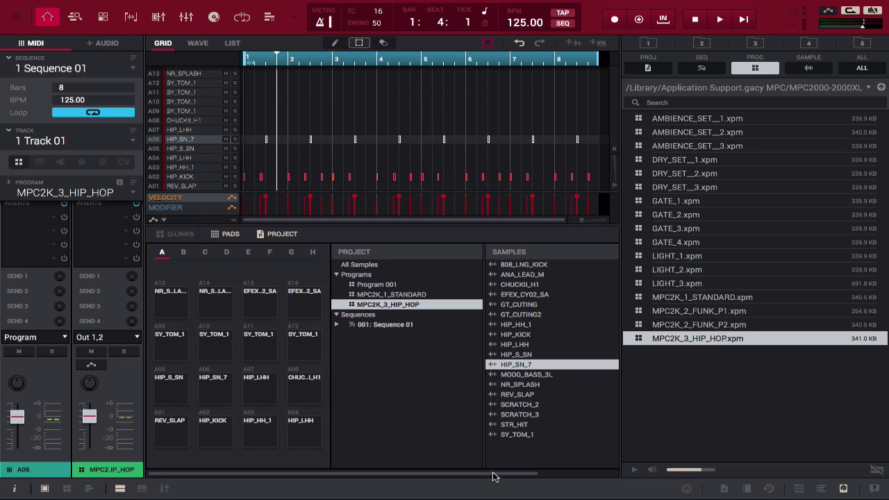
- Record a repeating NR_SPLASH pattern on pad A13 across the eight bars and play back the beat
key(Down)
key(Down)
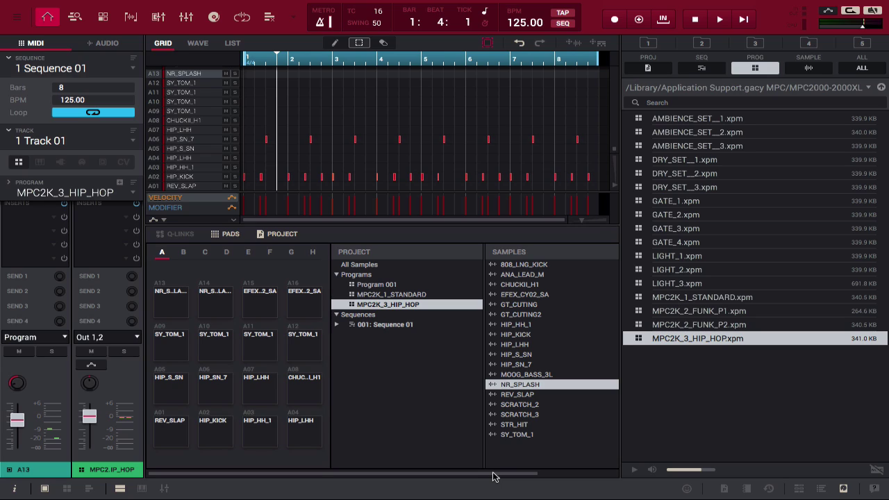
key(space)
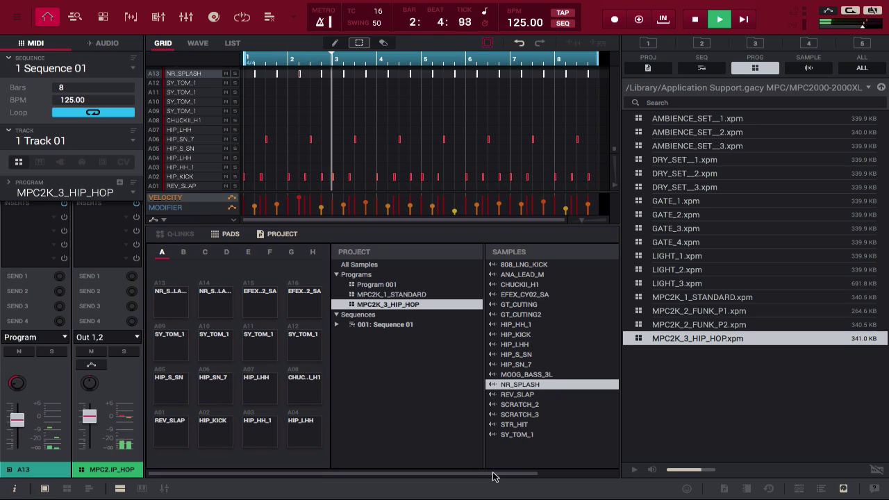
key(space)
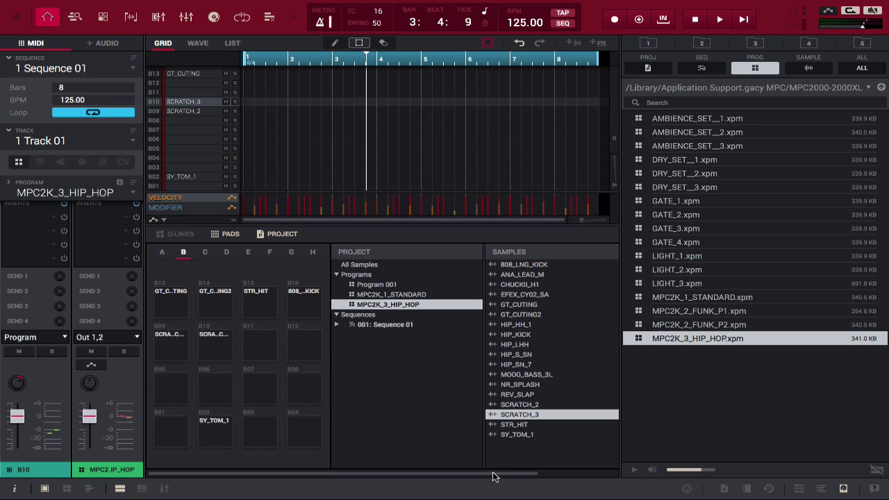
- Play the sequence and audition the ANA_LEAD_M pads of bank C over the beat
key(space)
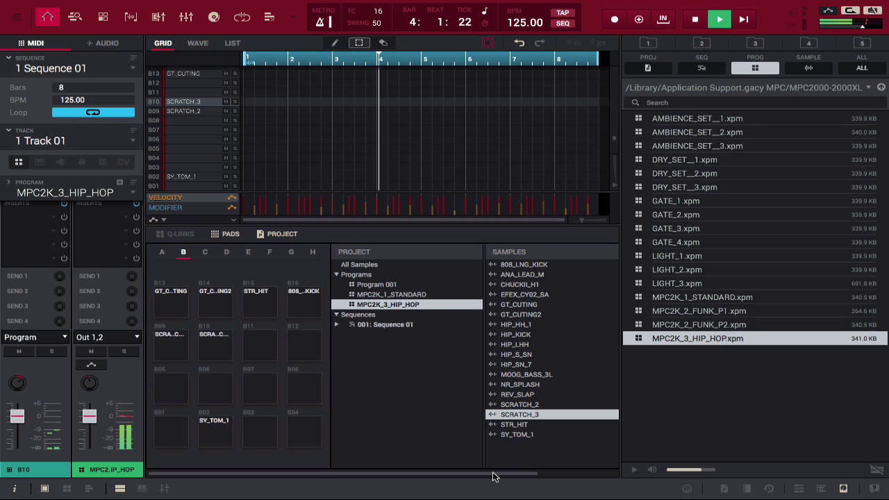
key(F3)
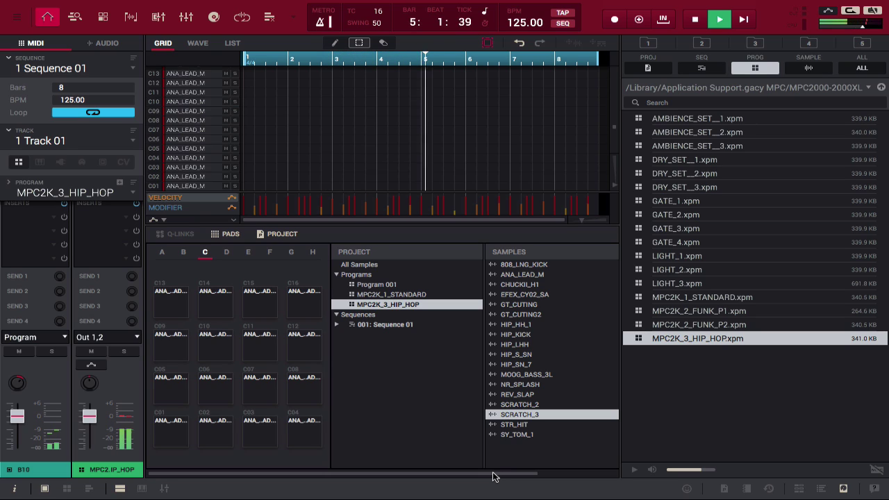
key(w)
key(q)
key(q)
key(w)
key(e)
key(r)
key(3)
key(4)
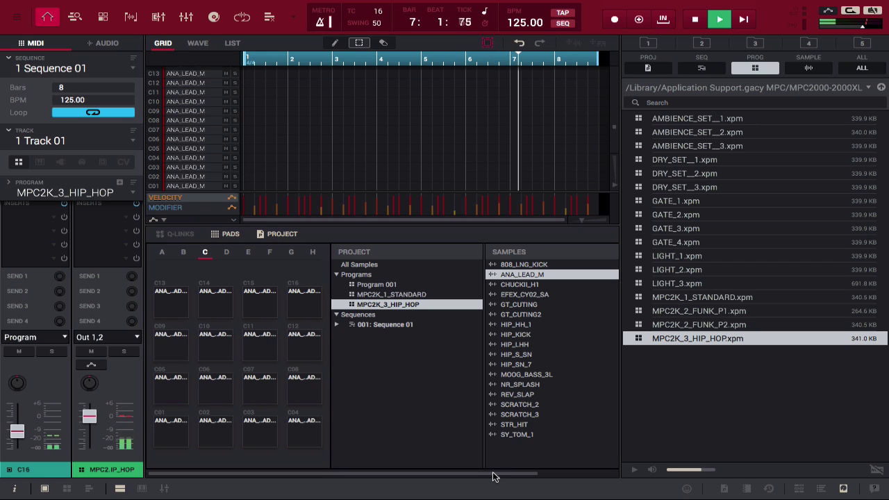
- Audition the MOOG_BASS_3L pads of bank D over the running beat, and stop playback
key(F4)
key(w)
key(e)
key(s)
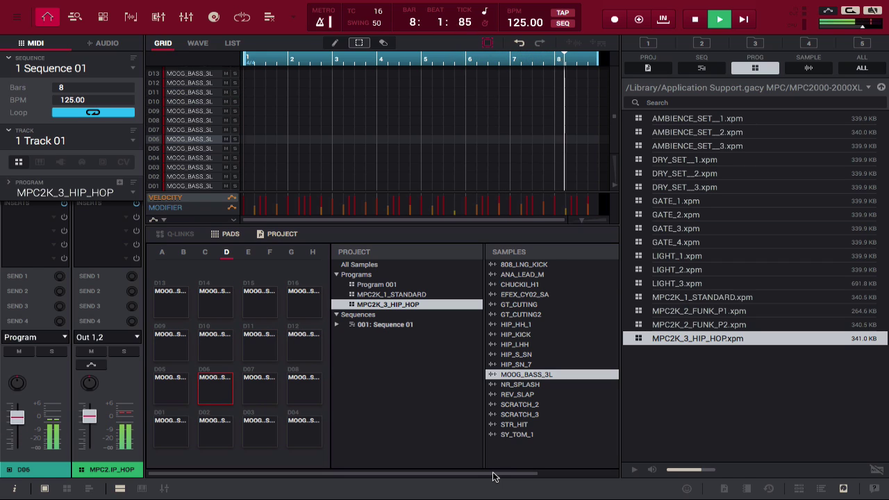
key(d)
key(f)
key(q)
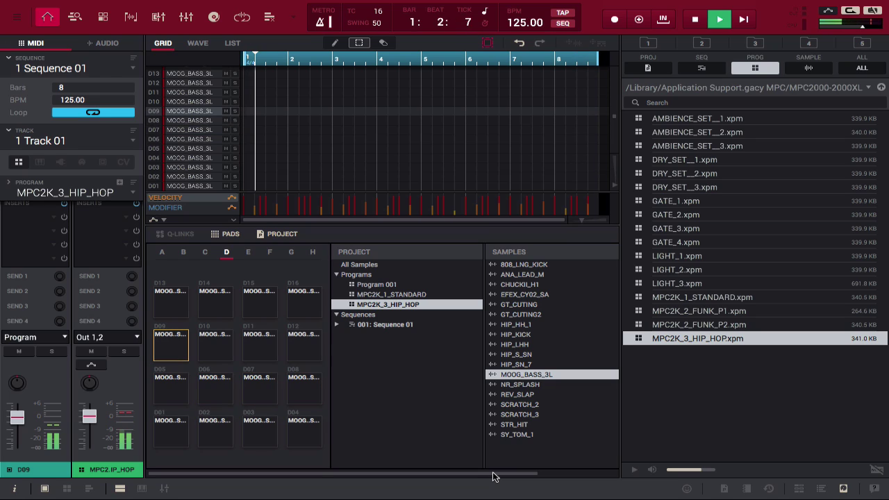
key(space)
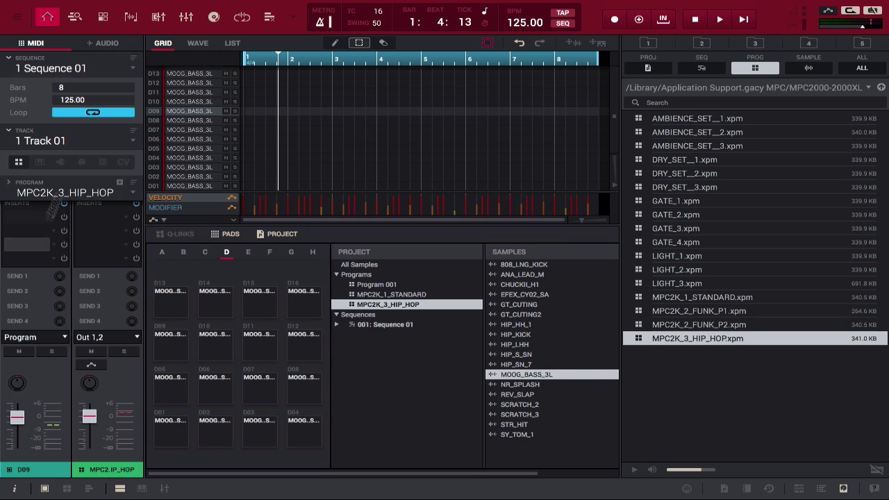
- Switch to the unused track 2 and assign it the MPC2K_1_STANDARD program
click(132, 143)
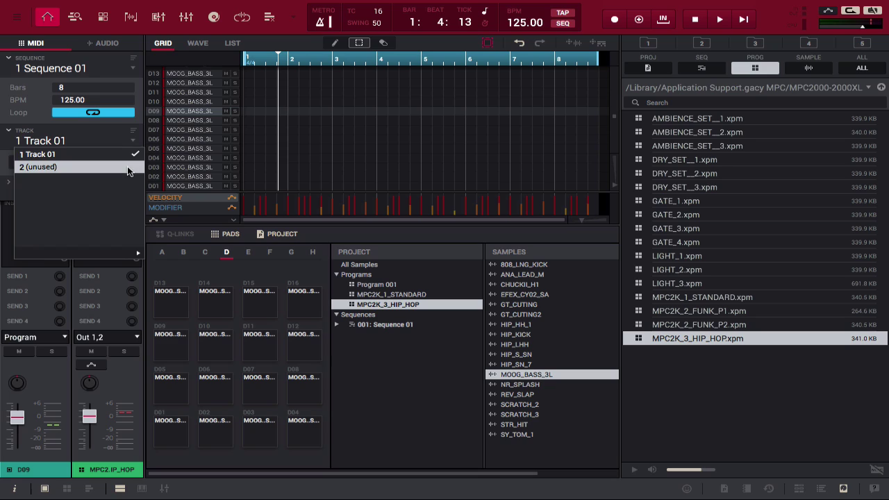
click(127, 166)
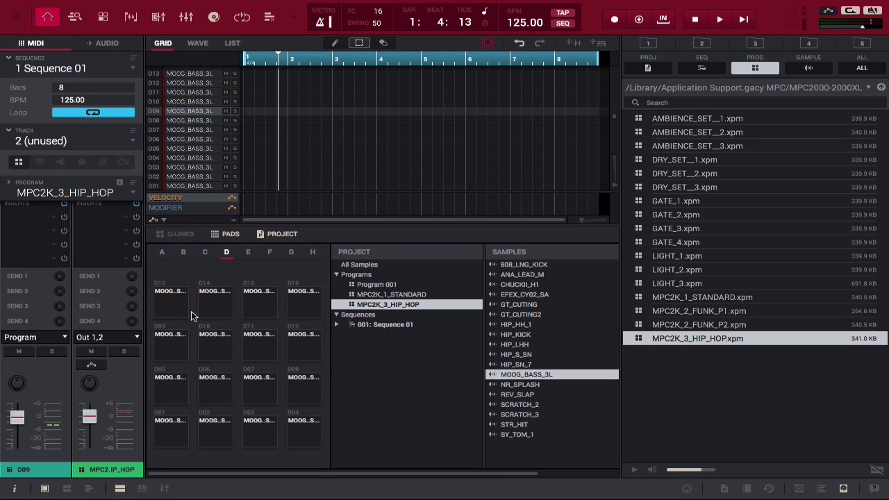
click(132, 197)
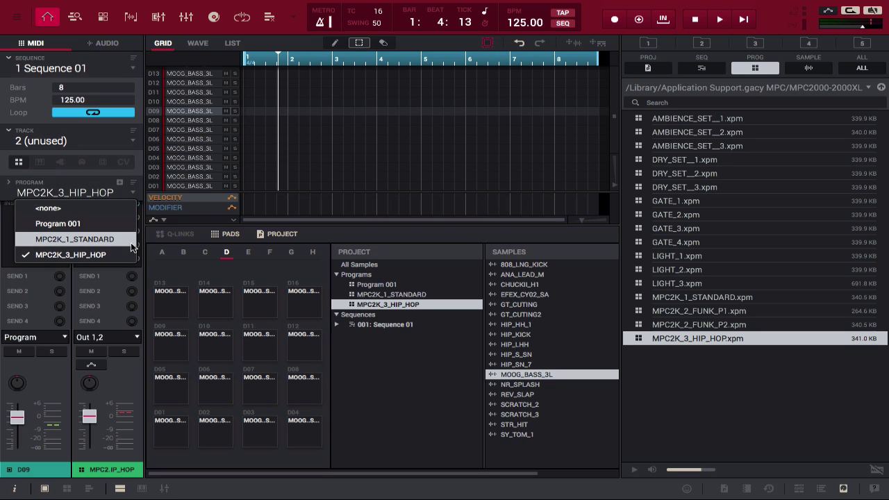
click(104, 239)
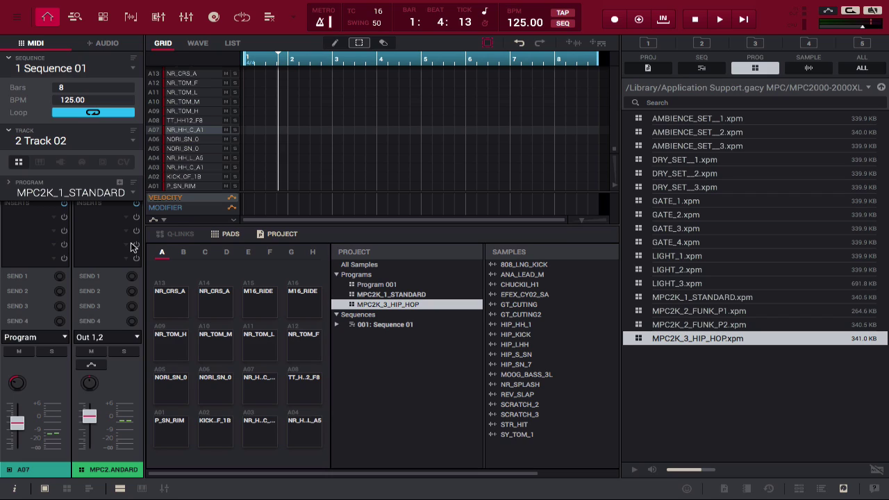
- Record continuous sixteenth-note NR_HH_C_A1 hi-hats on pad A07 through the first four bars and play them back
key(space)
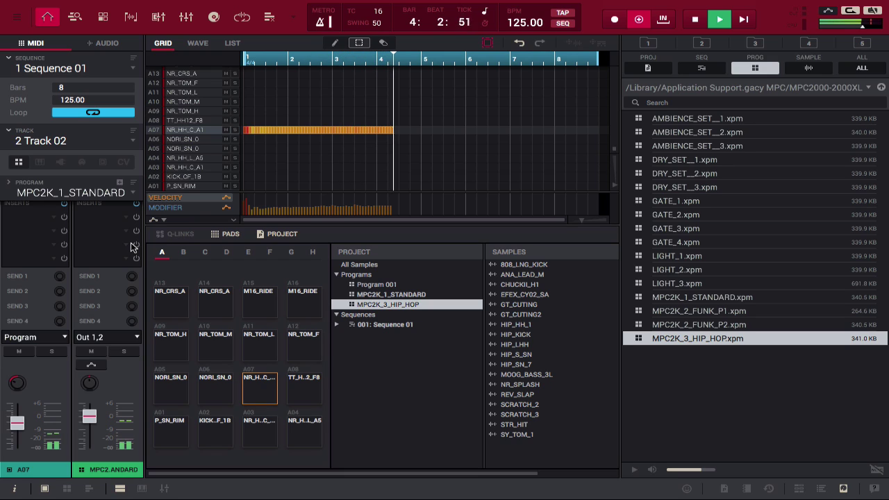
key(space)
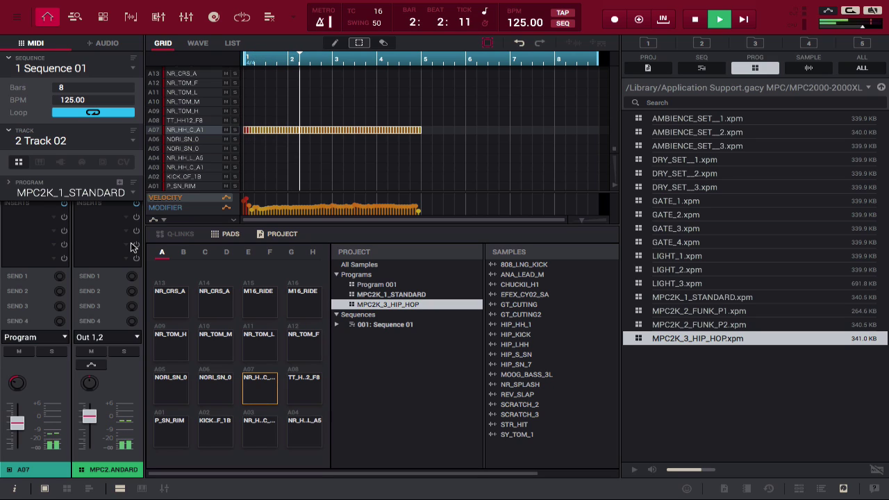
key(space)
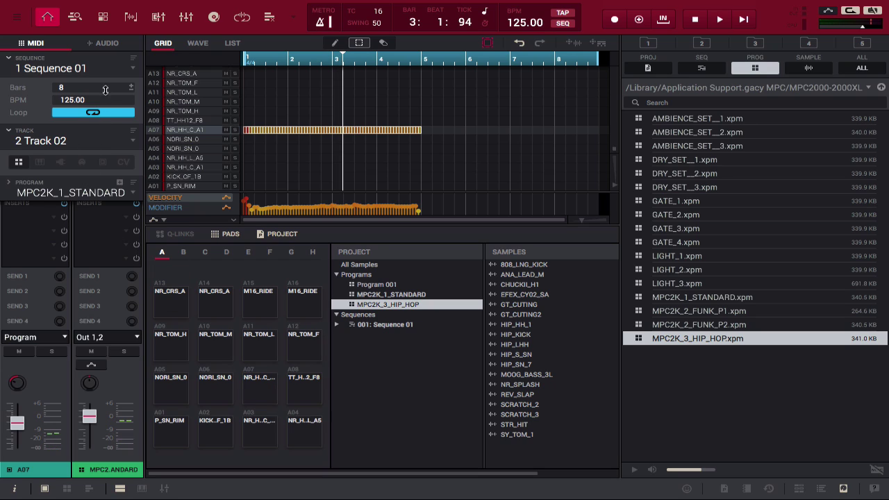
- Set the sequence length to 4 bars, and solo the NR_HH_C_A1 hi-hat on pad A07 for playback
scroll(102, 86, down, 4)
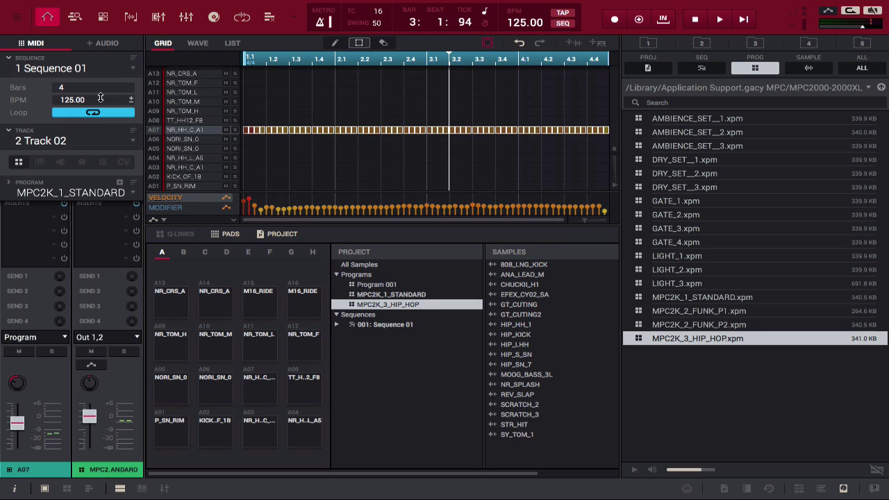
click(235, 130)
key(space)
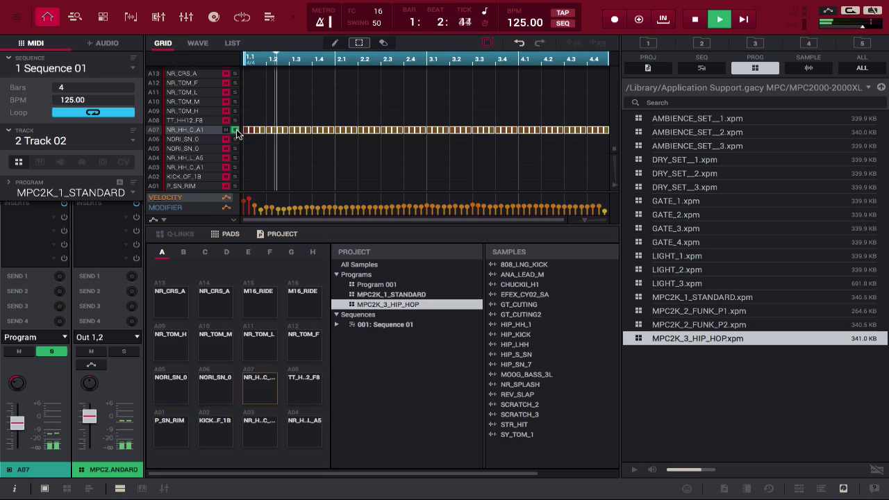
key(space)
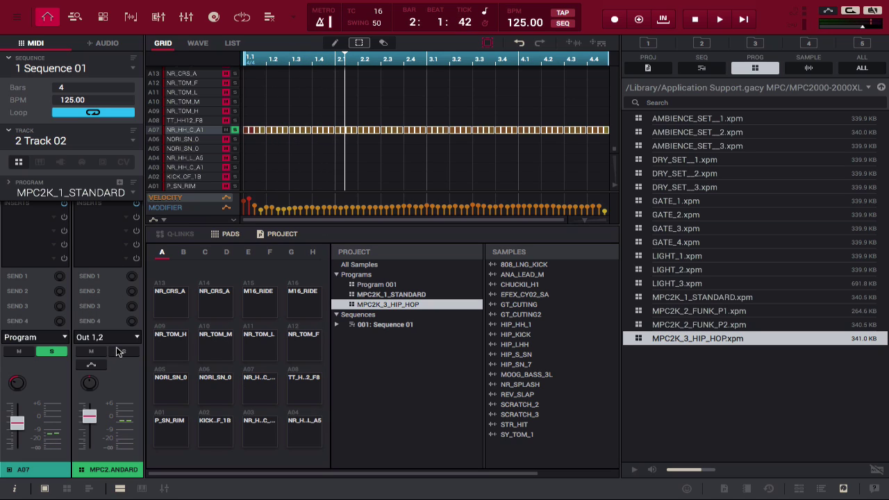
- Play back the soloed hi-hat pattern, stop playback, and clear the solos on the MPC2K_1_STANDARD channel and pad A07
key(space)
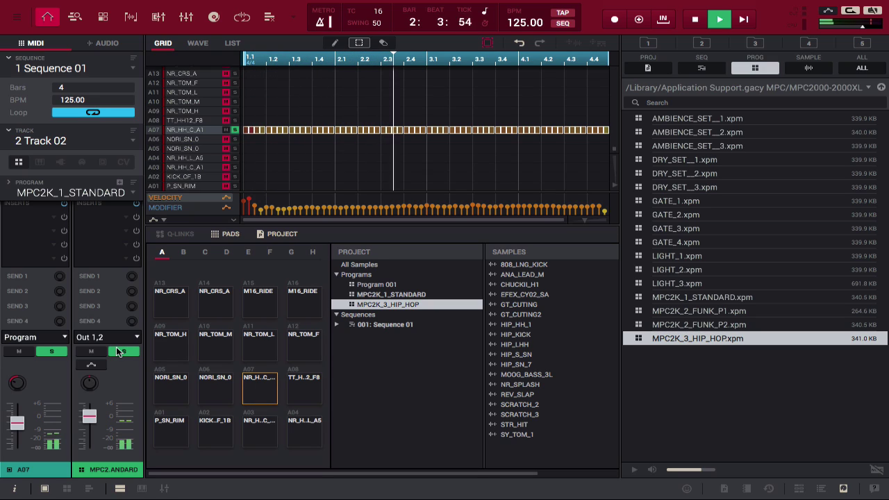
key(space)
click(116, 349)
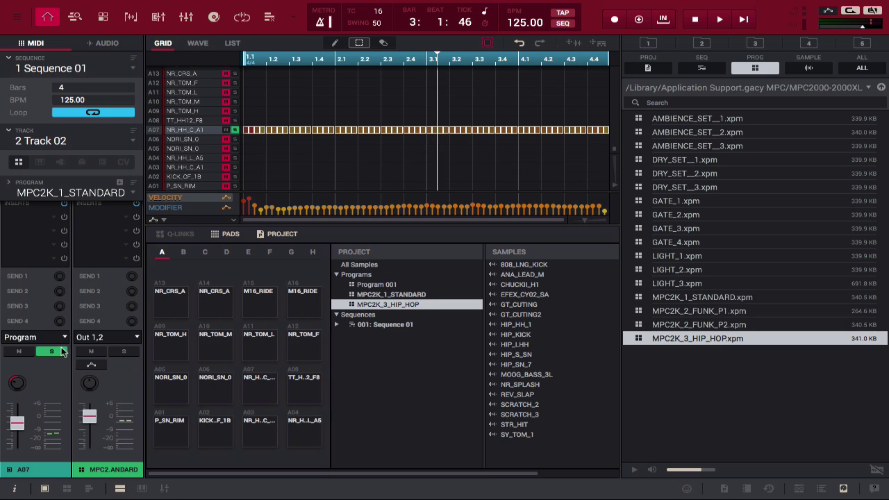
click(59, 352)
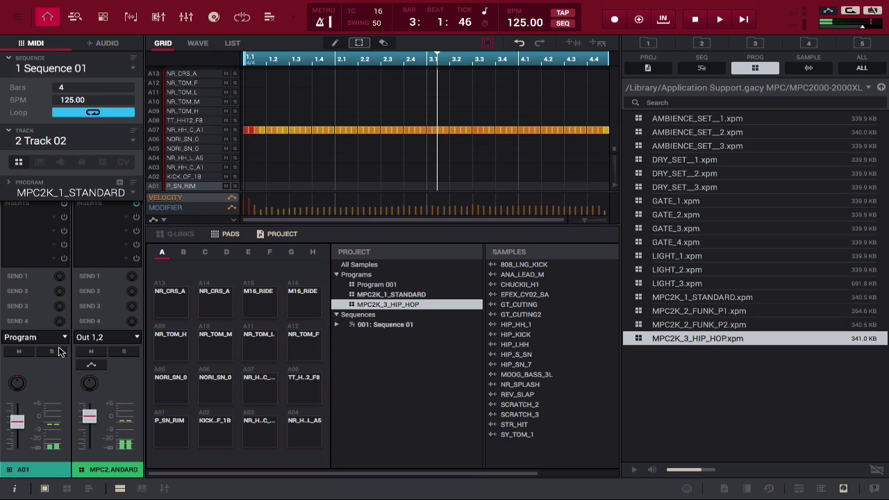
- Overdub P_SN_RIM snare hits on pad A01 at beat 3 of all four bars, plus an extra hit just after 2.4
key(space)
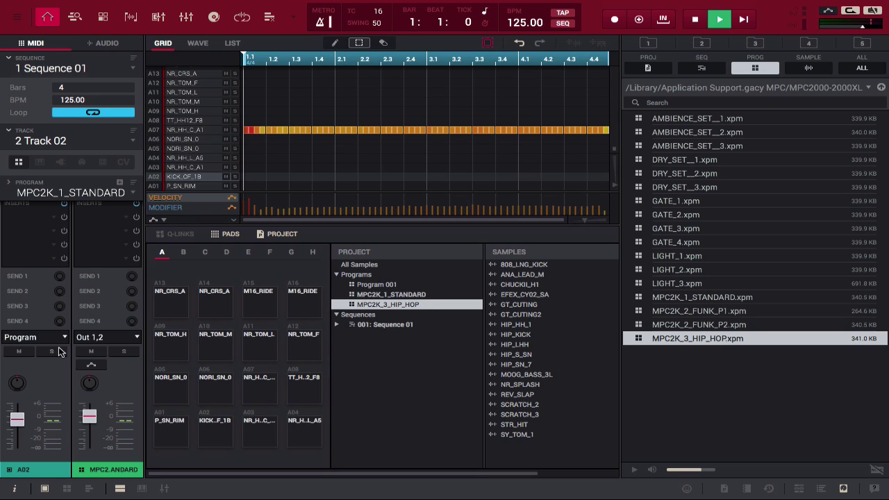
key(o)
key(z)
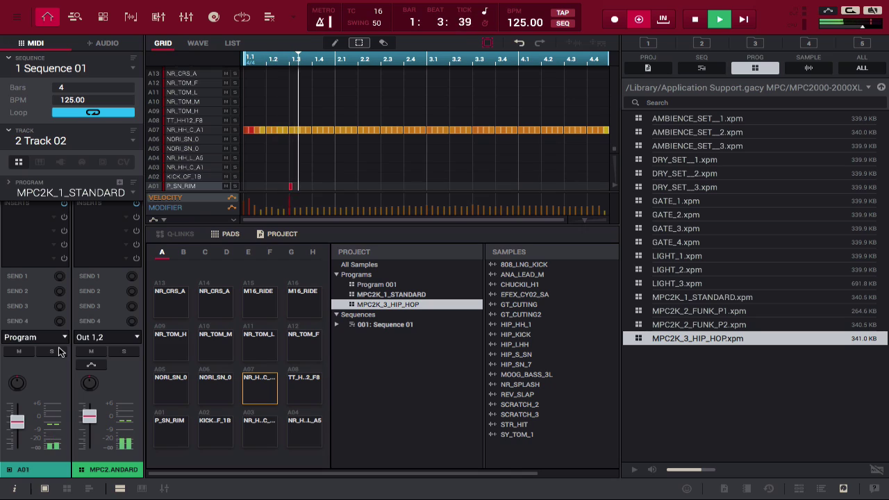
key(z)
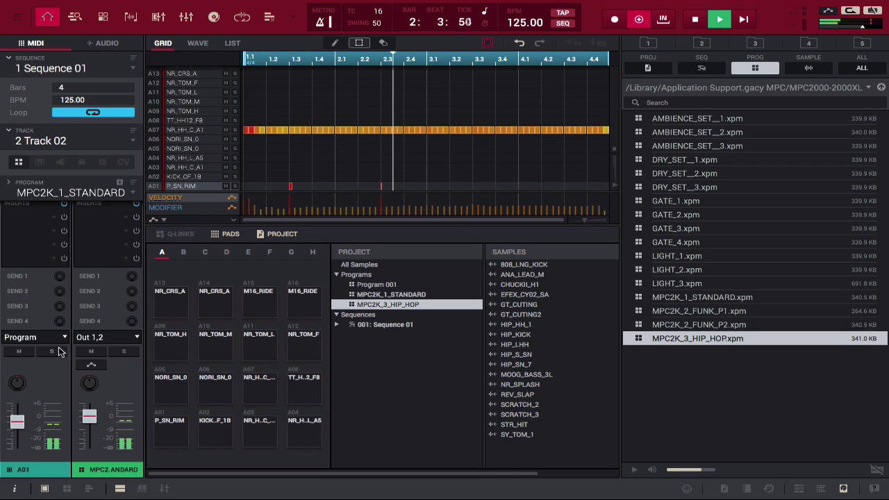
key(z)
key(z)
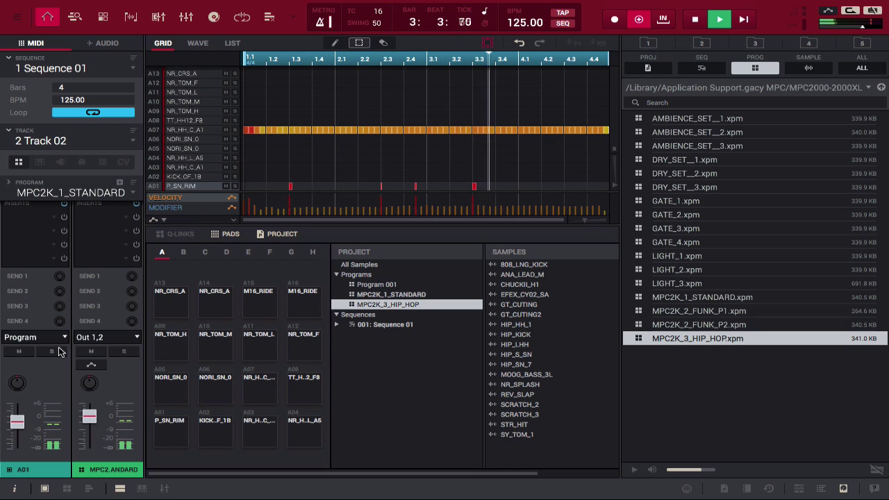
key(z)
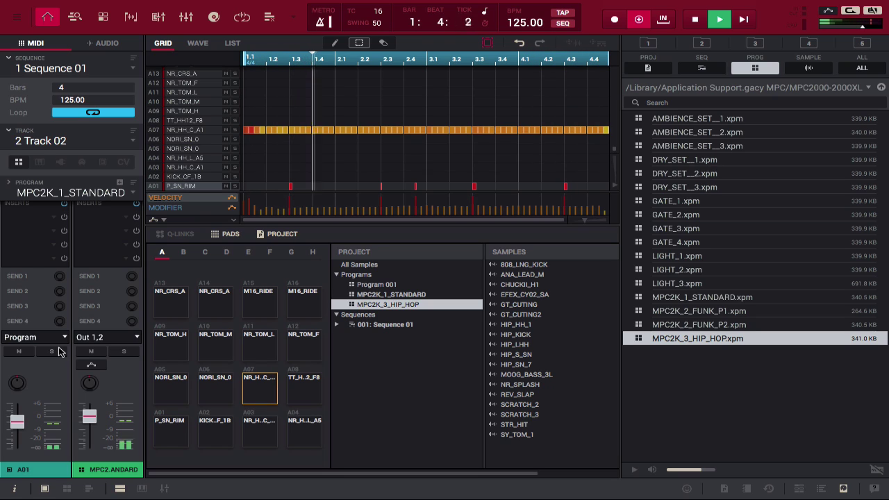
- Overdub KICK_OF_1B on pad A02 at 1.1, 2.1, 2.4, 3.1, 4.1 and 4.4, mute the A07 hi-hat, and stop playback
key(x)
key(x)
key(x)
key(x)
key(x)
key(x)
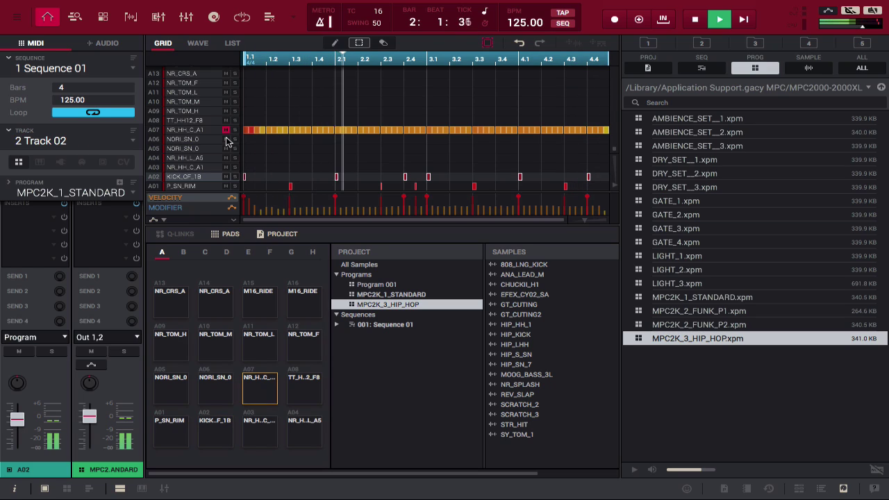
key(space)
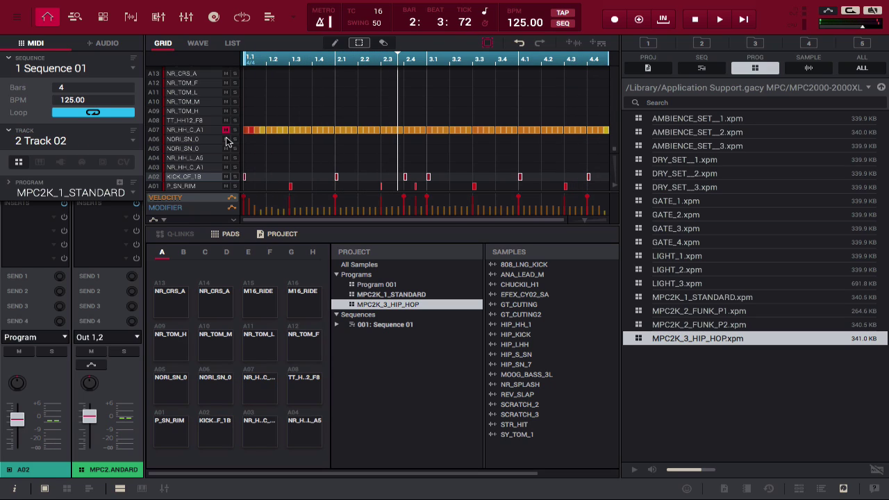